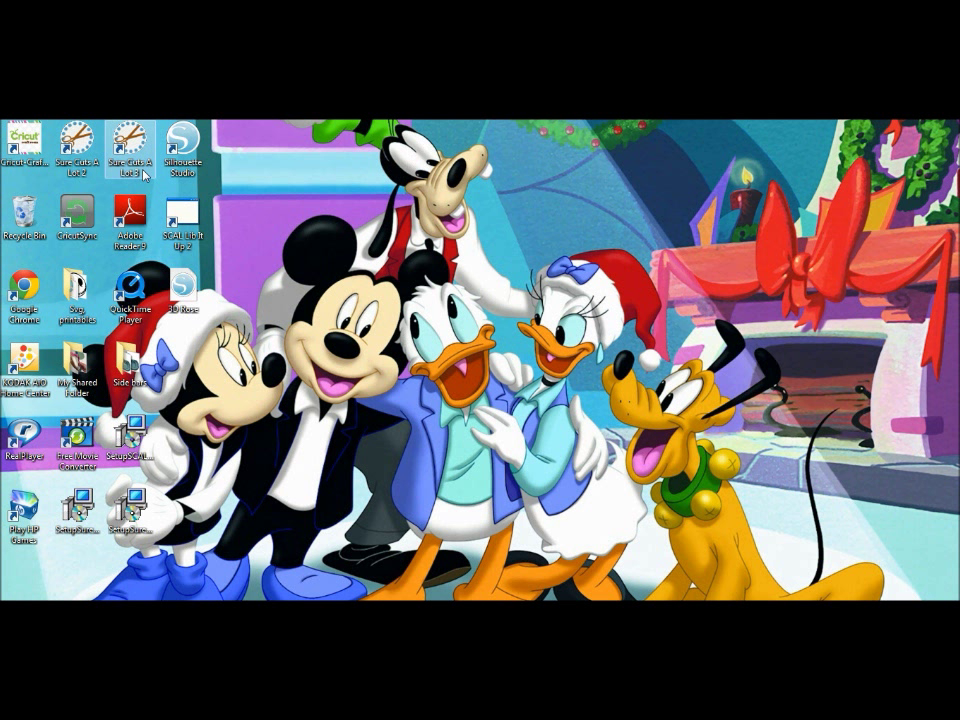
# Step: Launch Sure Cuts A Lot 3 and close the Font Table and Shape Library panels
pyautogui.doubleClick(143, 175)
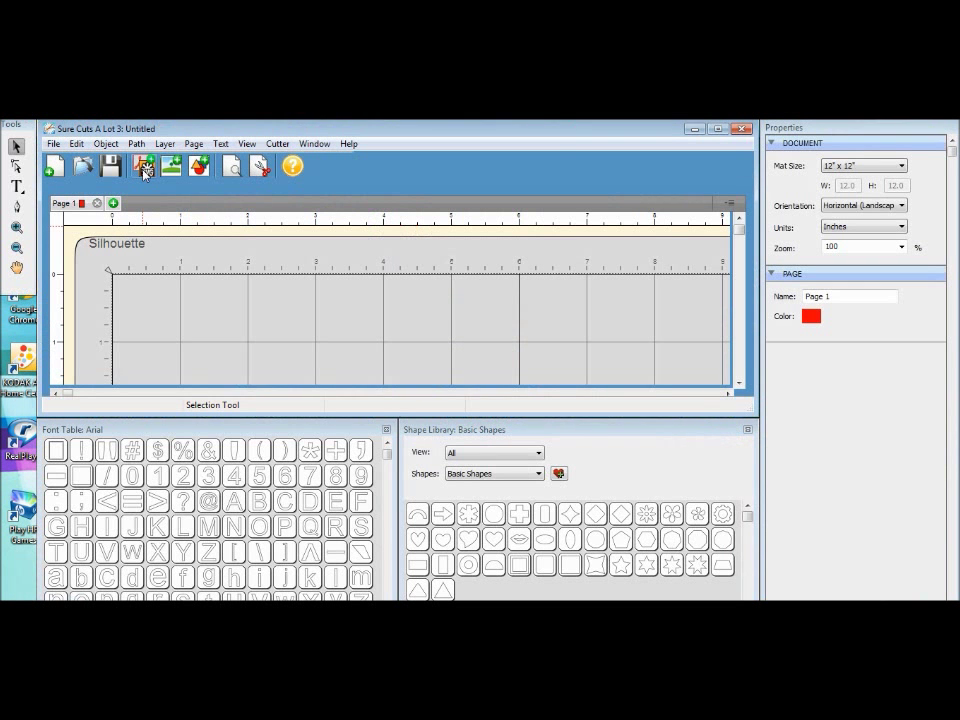
pyautogui.click(386, 429)
pyautogui.click(747, 429)
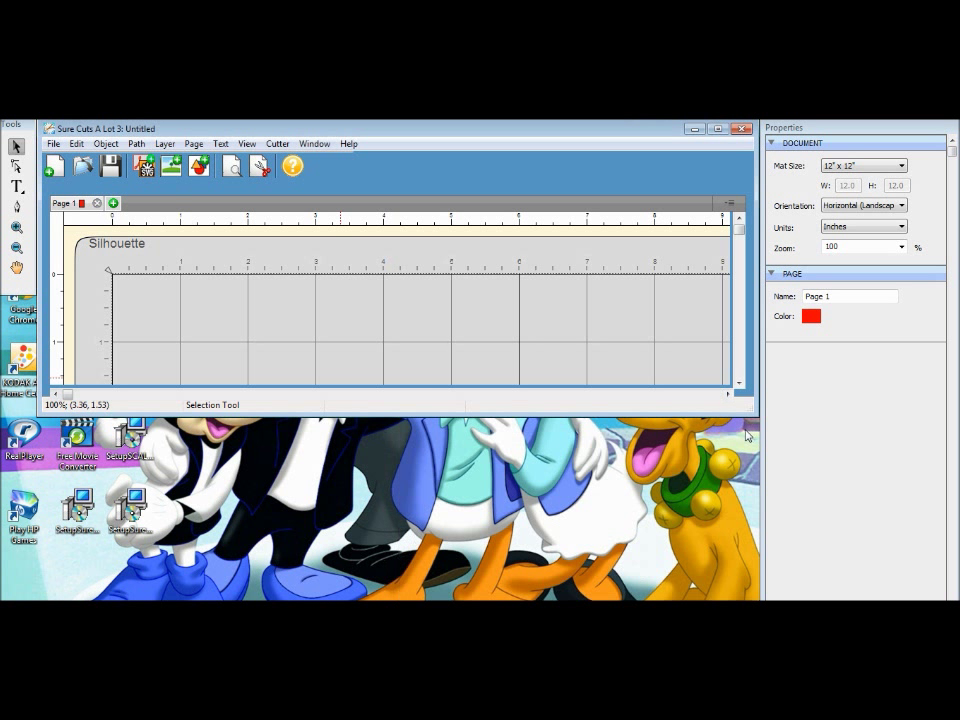
# Step: Dock Tools beside Properties, maximize the window and fit the whole 12x12 mat in view
pyautogui.moveTo(10, 124); pyautogui.dragTo(916, 352)
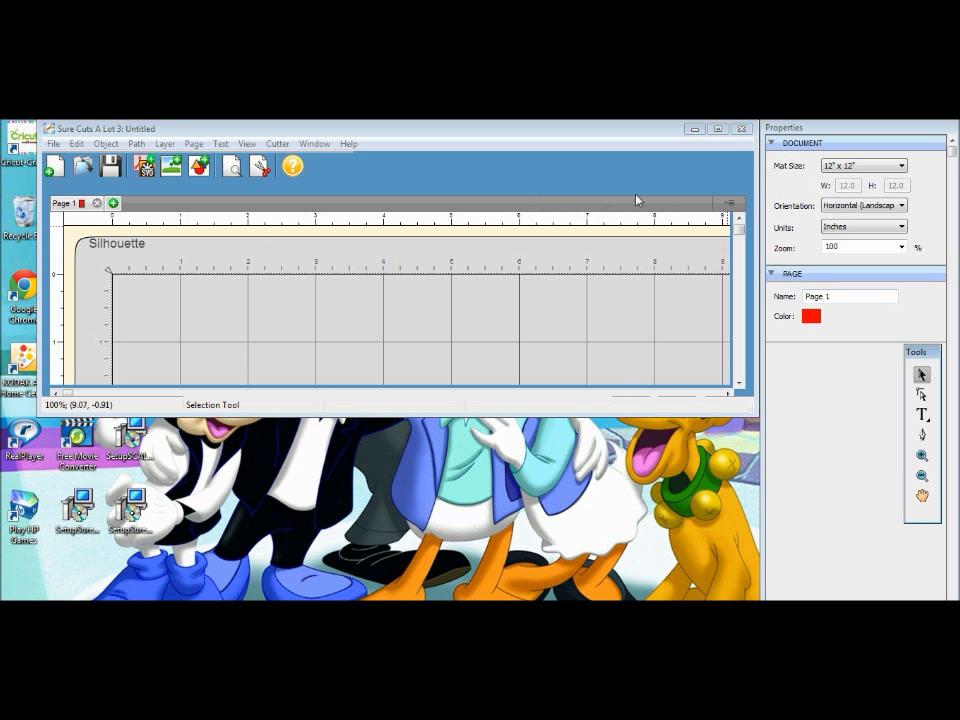
pyautogui.click(727, 131)
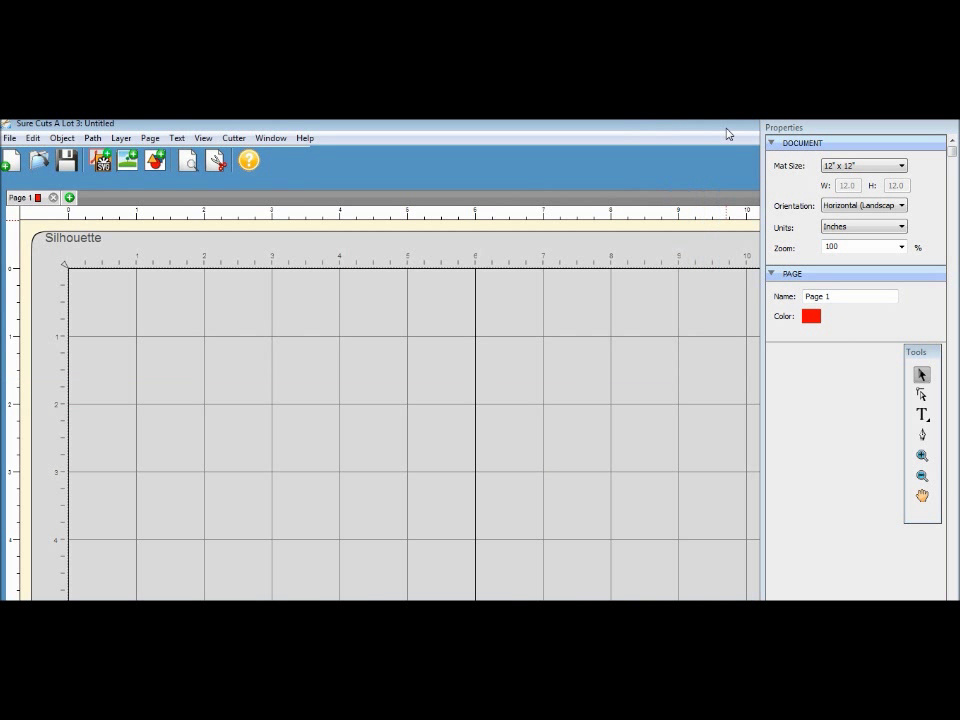
pyautogui.click(205, 138)
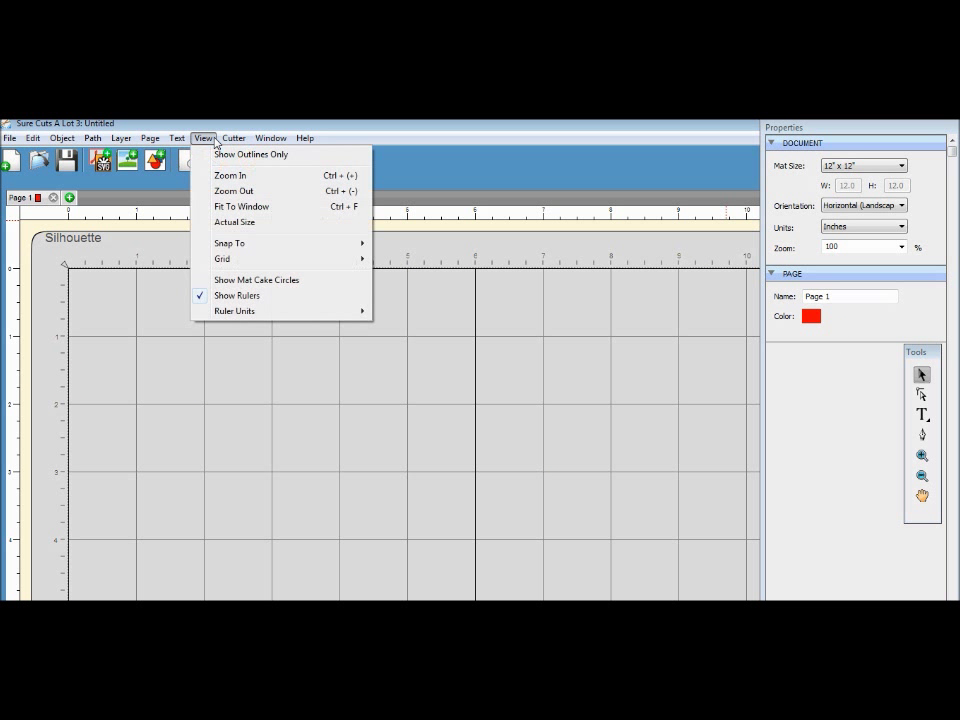
pyautogui.click(226, 207)
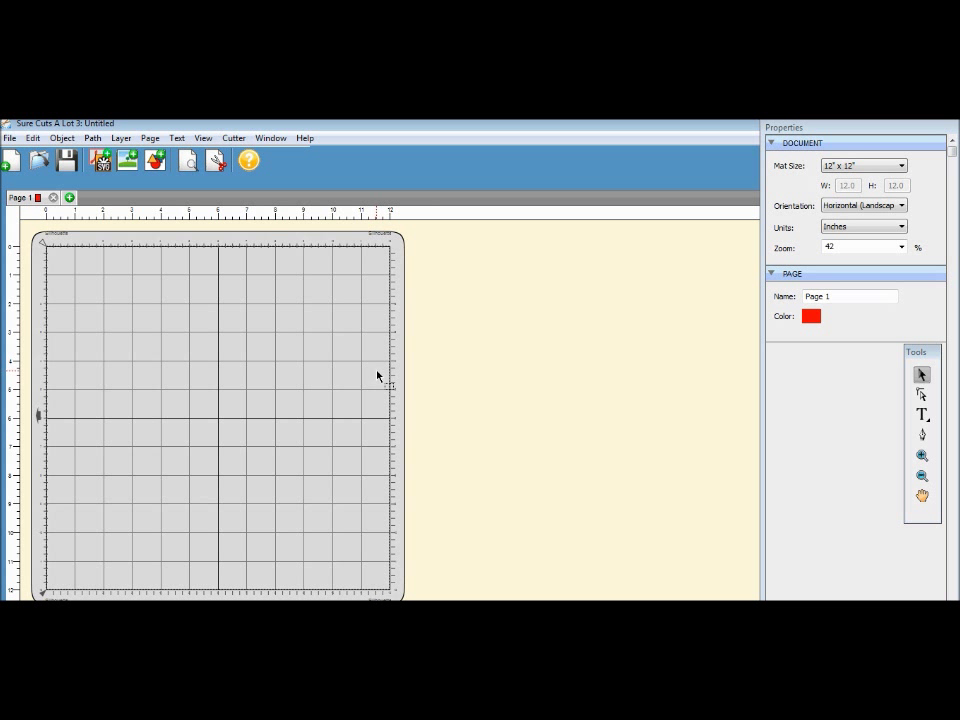
# Step: Import from Desktop > Svg, printables > Lettering Delights > cutsets_holiday_lights > cut_its > svg
pyautogui.click(102, 163)
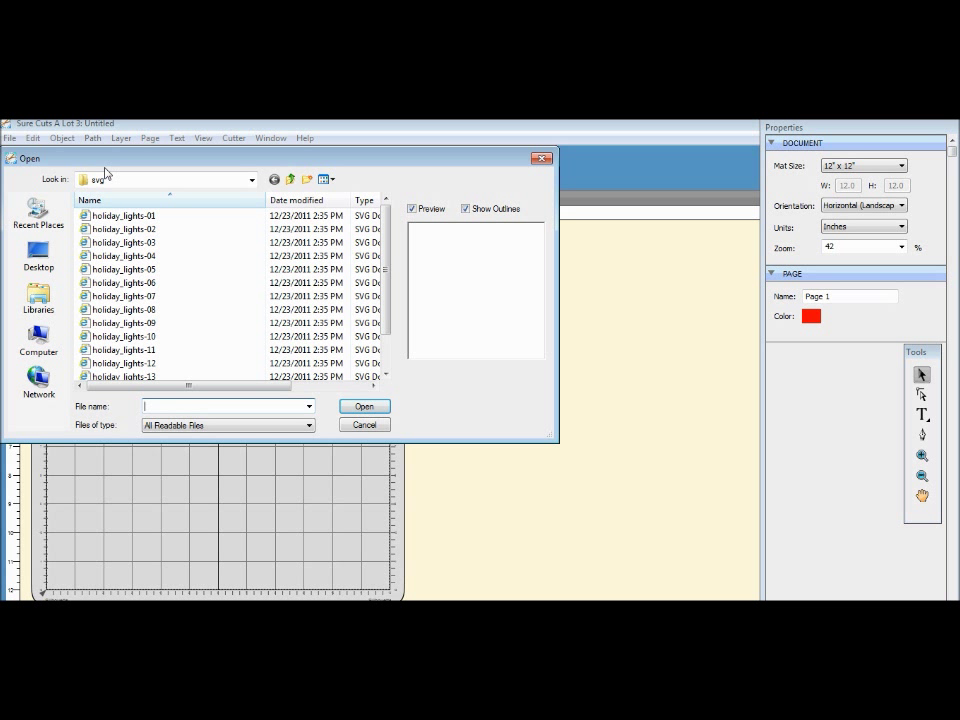
pyautogui.click(45, 255)
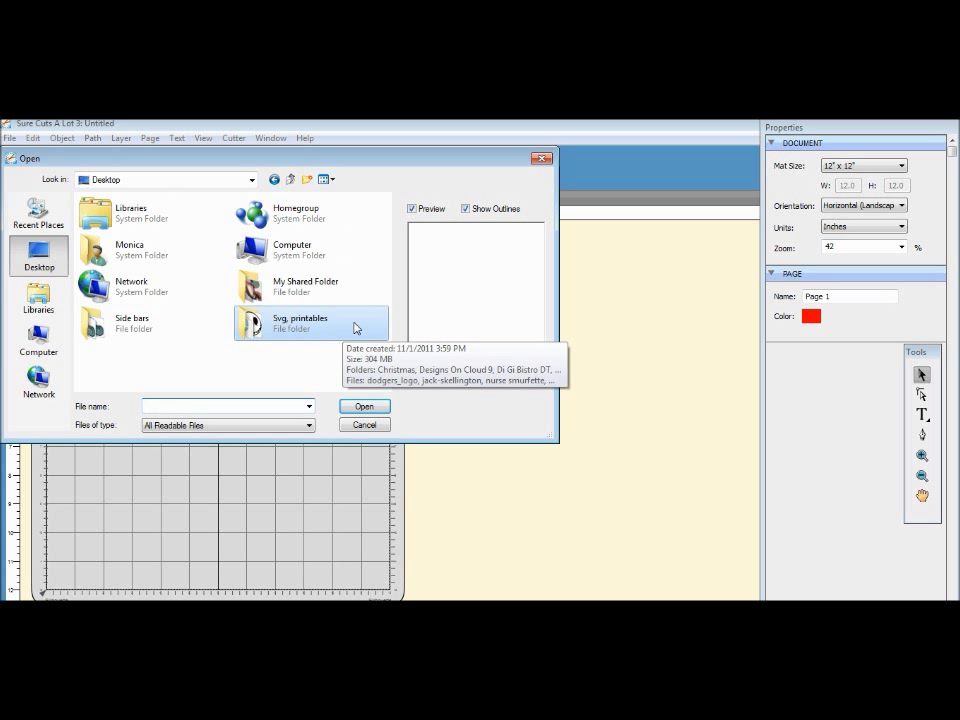
pyautogui.doubleClick(356, 328)
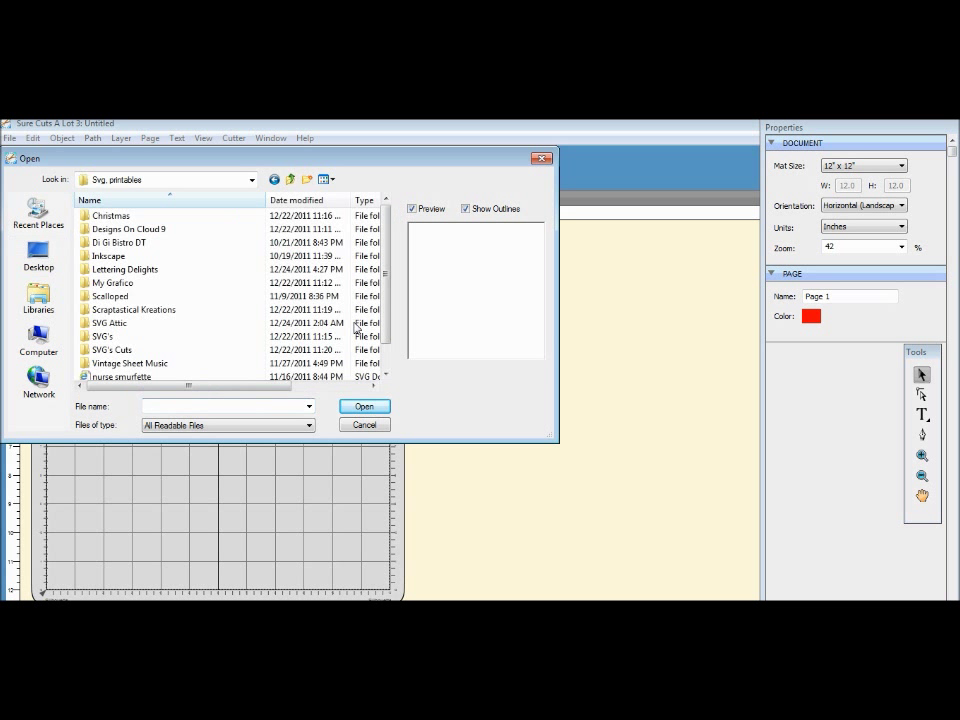
pyautogui.doubleClick(116, 270)
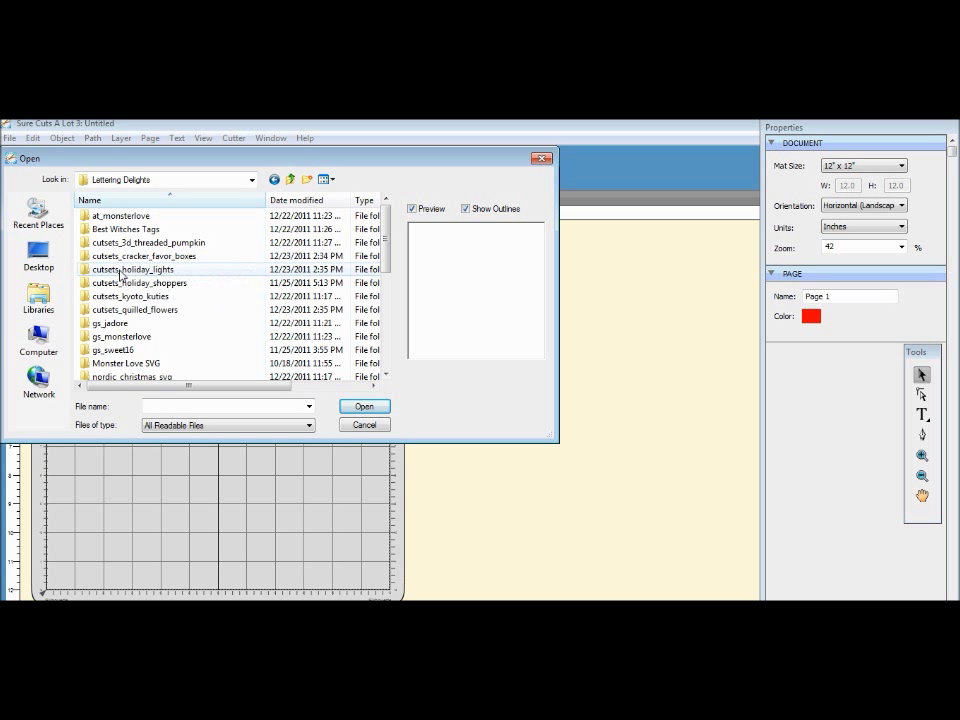
pyautogui.doubleClick(120, 271)
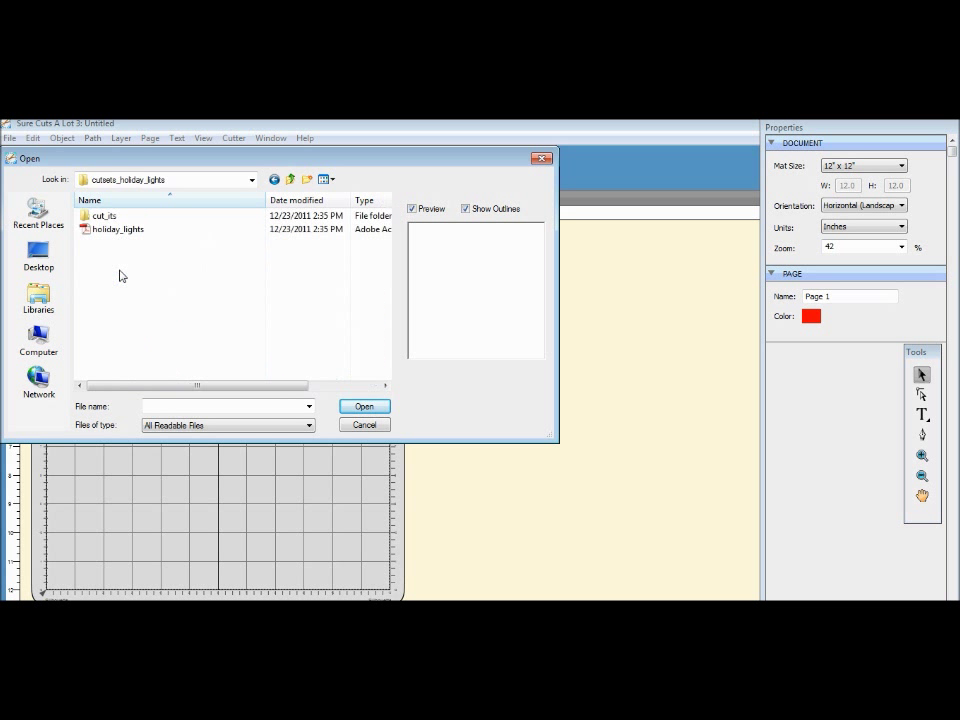
pyautogui.doubleClick(124, 220)
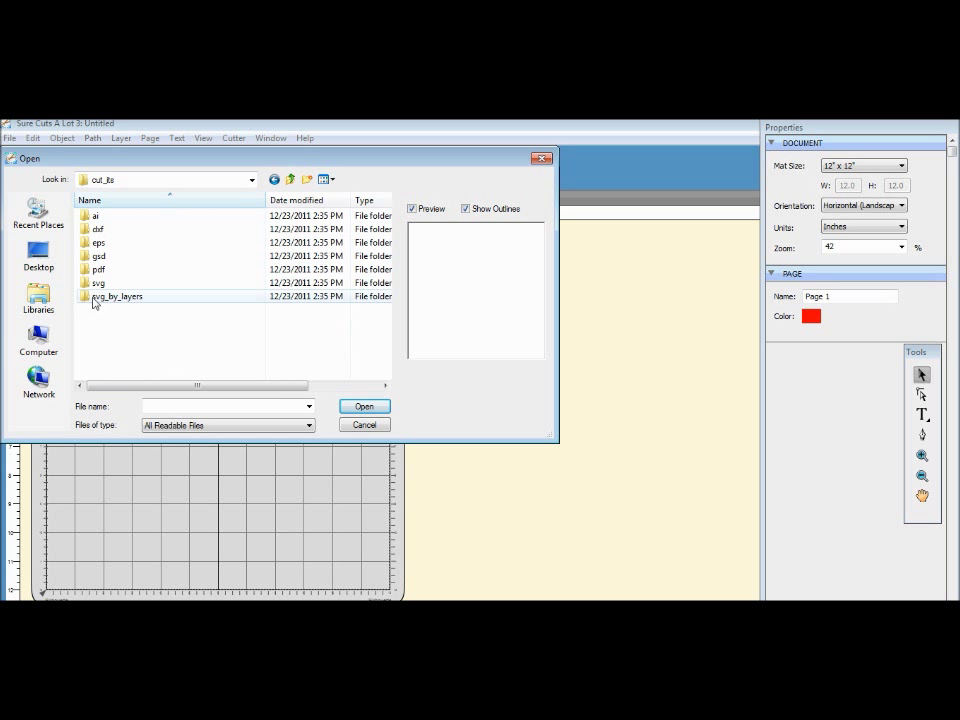
pyautogui.doubleClick(124, 284)
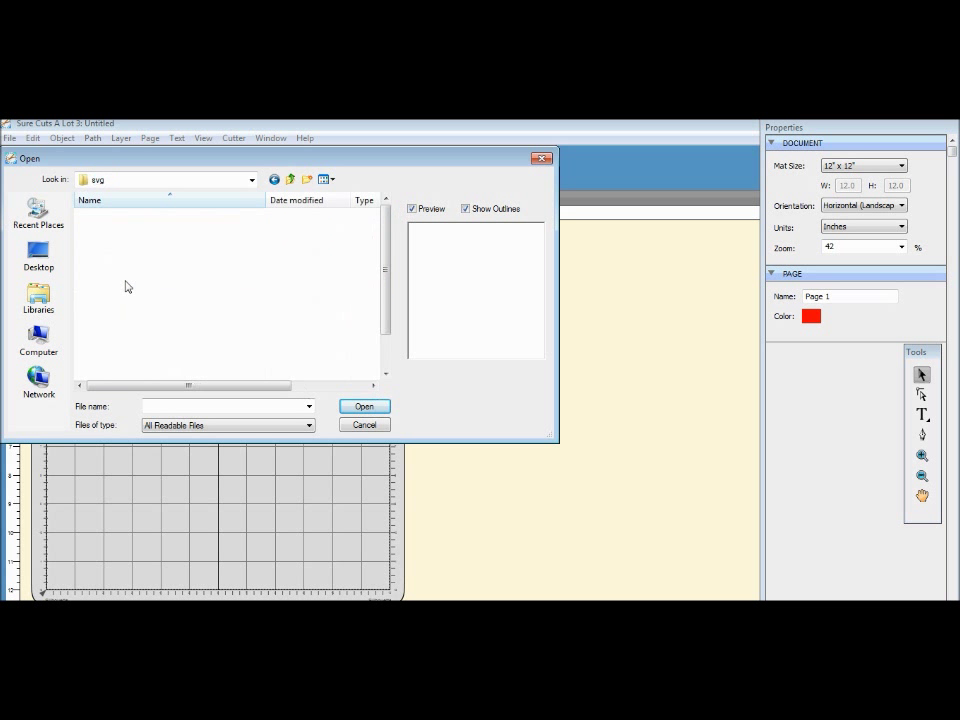
# Step: Preview the holiday_lights designs down to holiday_lights-07, then settle back on the holiday_lights-01 snowman
pyautogui.click(147, 219)
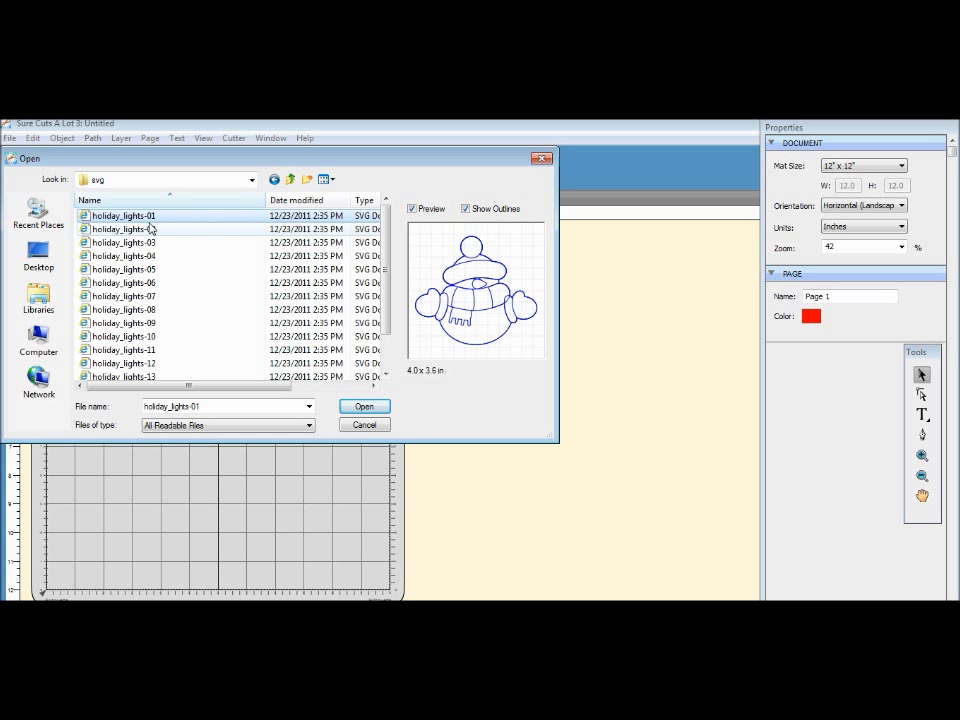
pyautogui.press('Down')
pyautogui.press('Down')
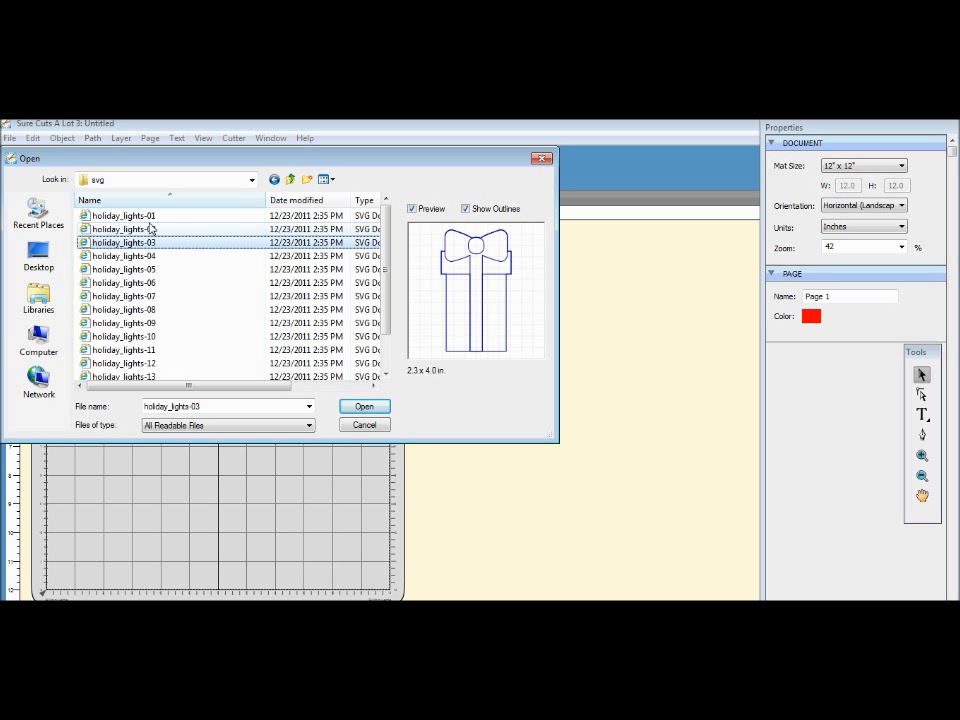
pyautogui.press('Down')
pyautogui.press('Down')
pyautogui.press('Down')
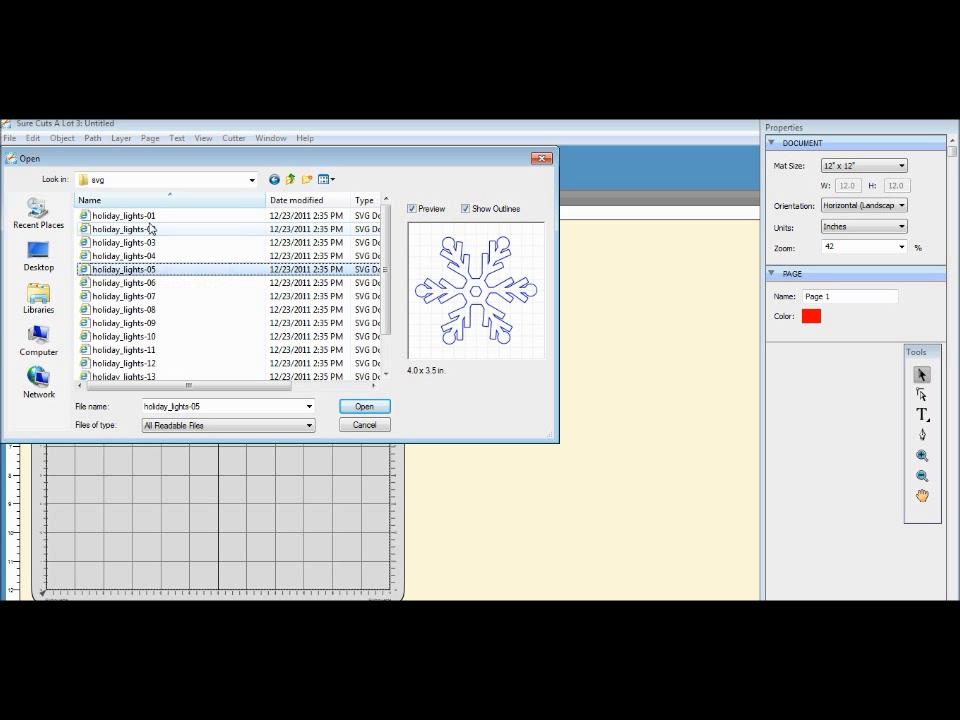
pyautogui.press('Down')
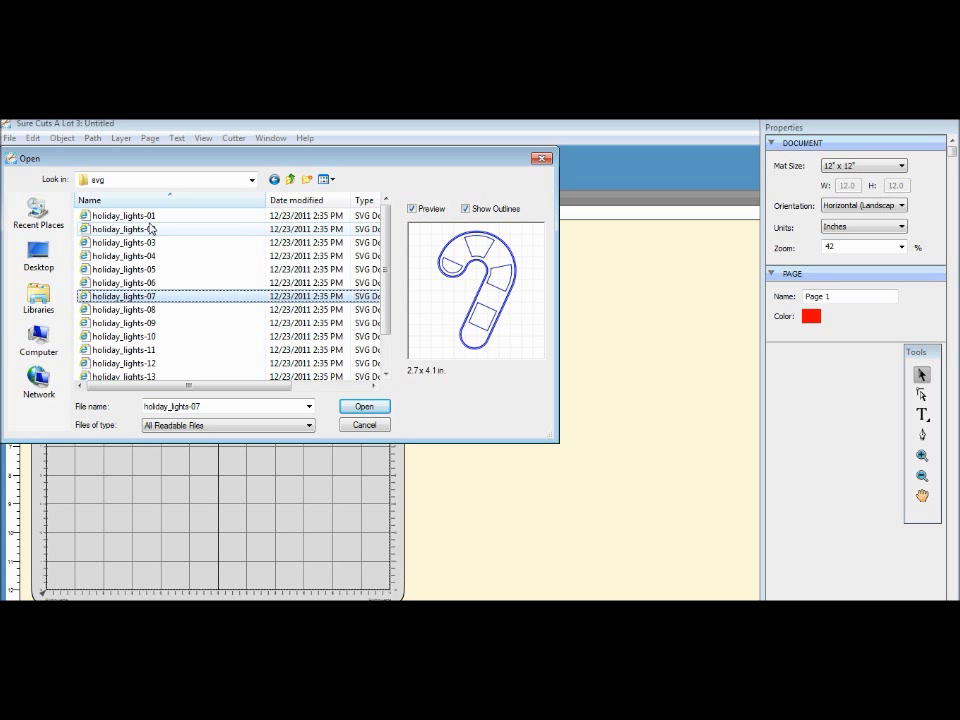
pyautogui.press('Down')
pyautogui.press('Down')
pyautogui.press('Down')
pyautogui.press('Down')
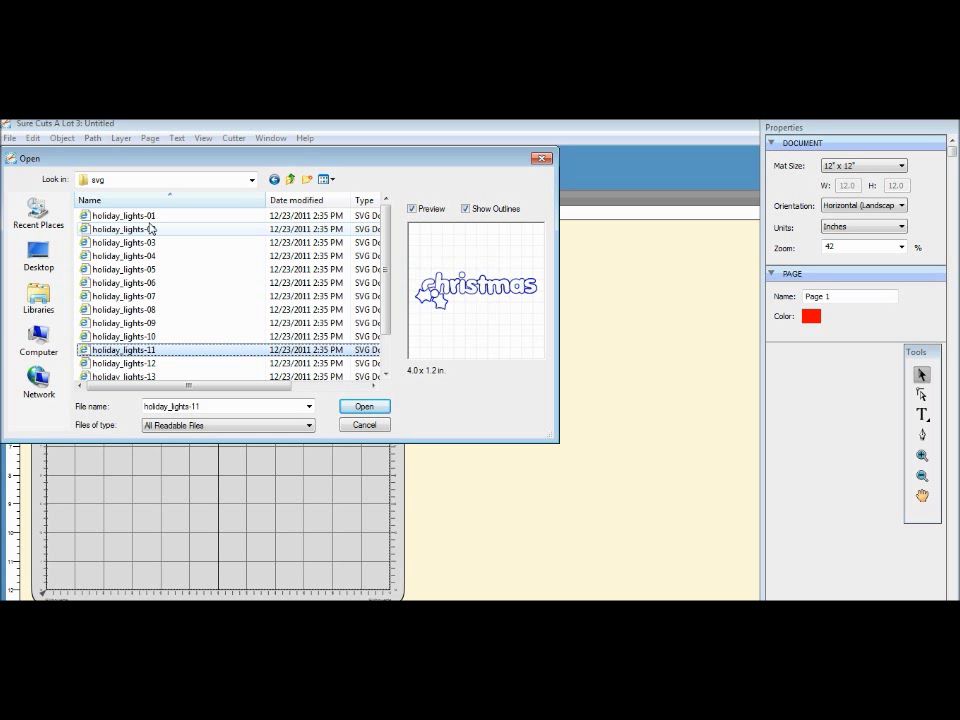
pyautogui.press('Up')
pyautogui.press('Up')
pyautogui.press('Up')
pyautogui.press('Up')
pyautogui.press('Up')
pyautogui.press('Up')
pyautogui.press('Up')
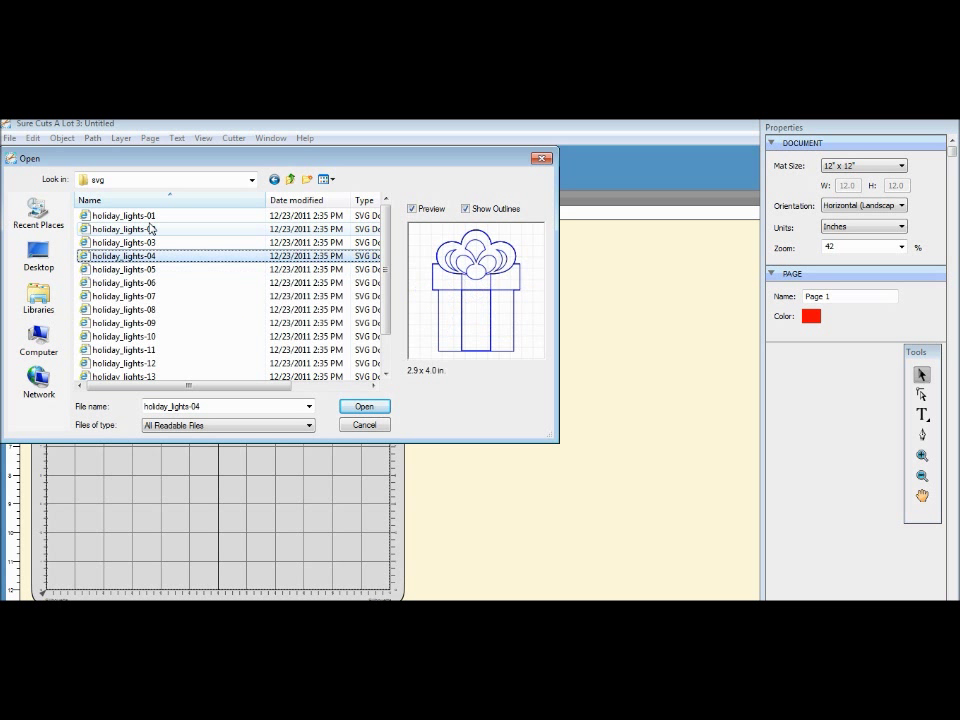
pyautogui.press('Up')
pyautogui.press('Up')
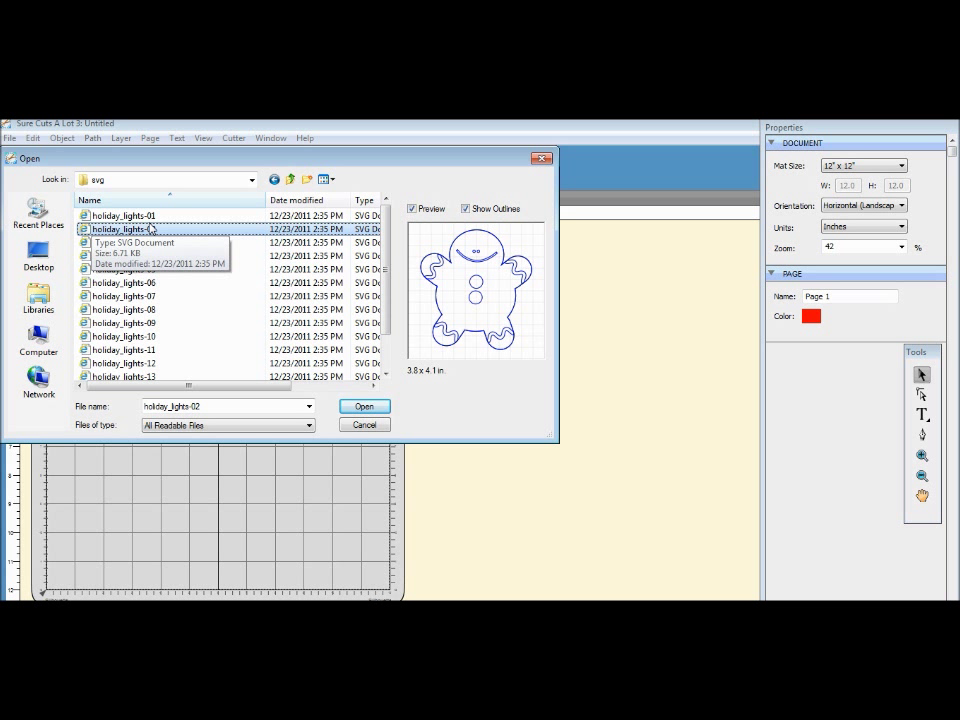
pyautogui.press('Up')
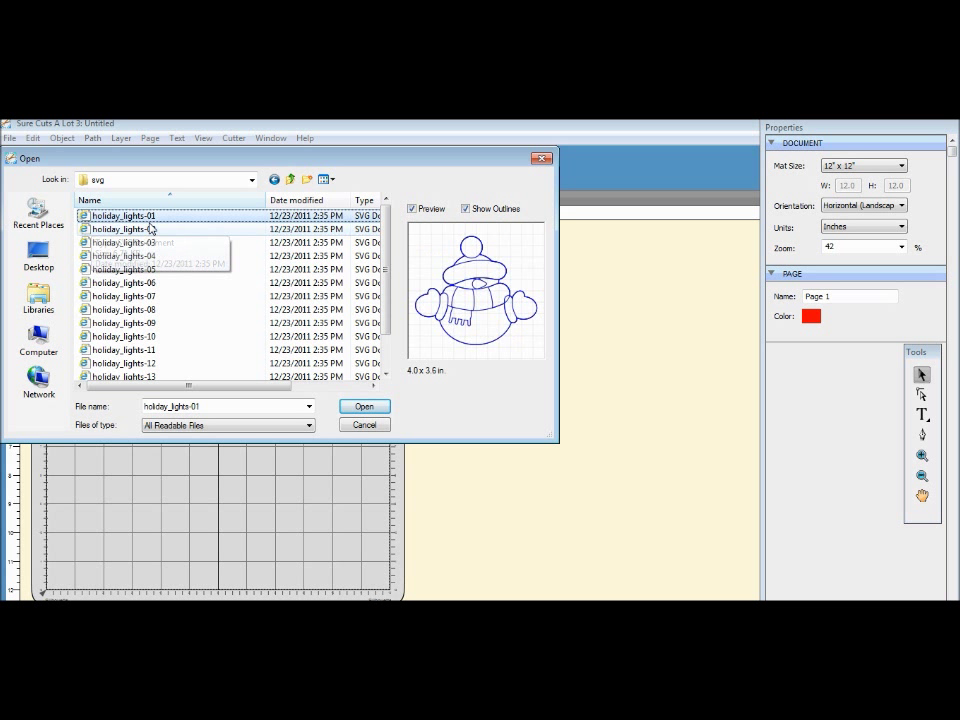
# Step: Move the snowman to the top-left corner and resize it proportionally to 4 inches tall (4.485 x 4.000)
pyautogui.click(366, 408)
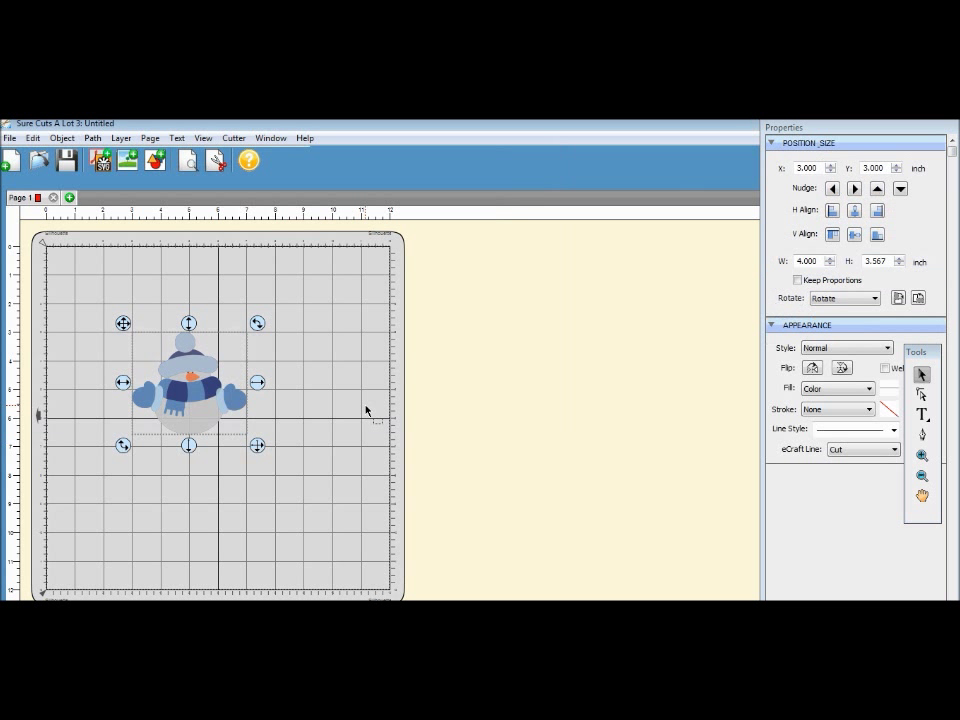
pyautogui.moveTo(171, 401); pyautogui.dragTo(100, 327)
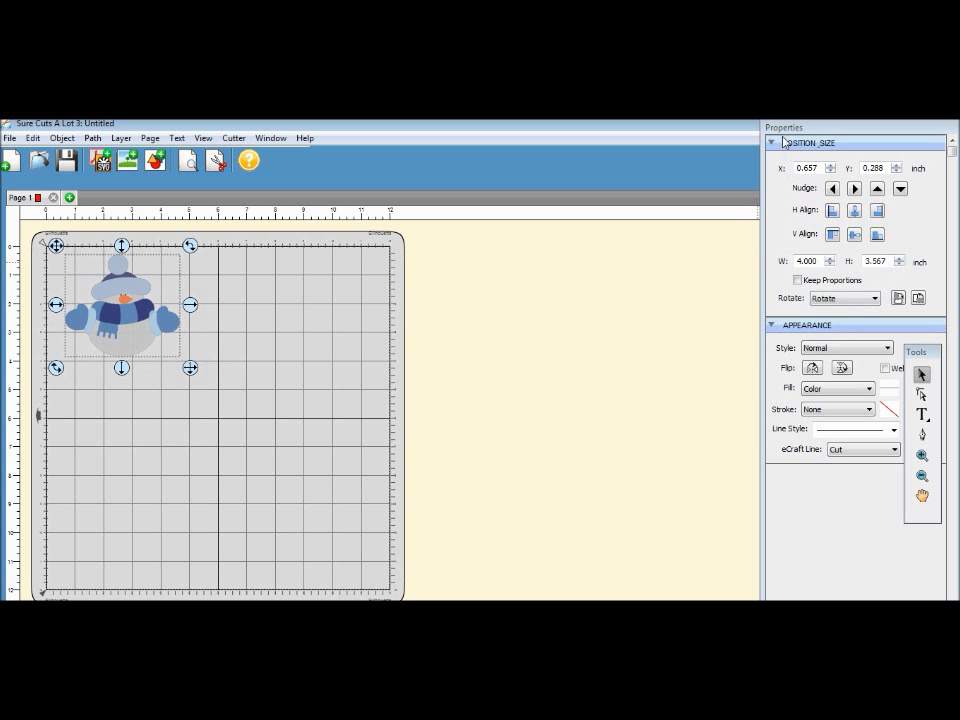
pyautogui.click(798, 281)
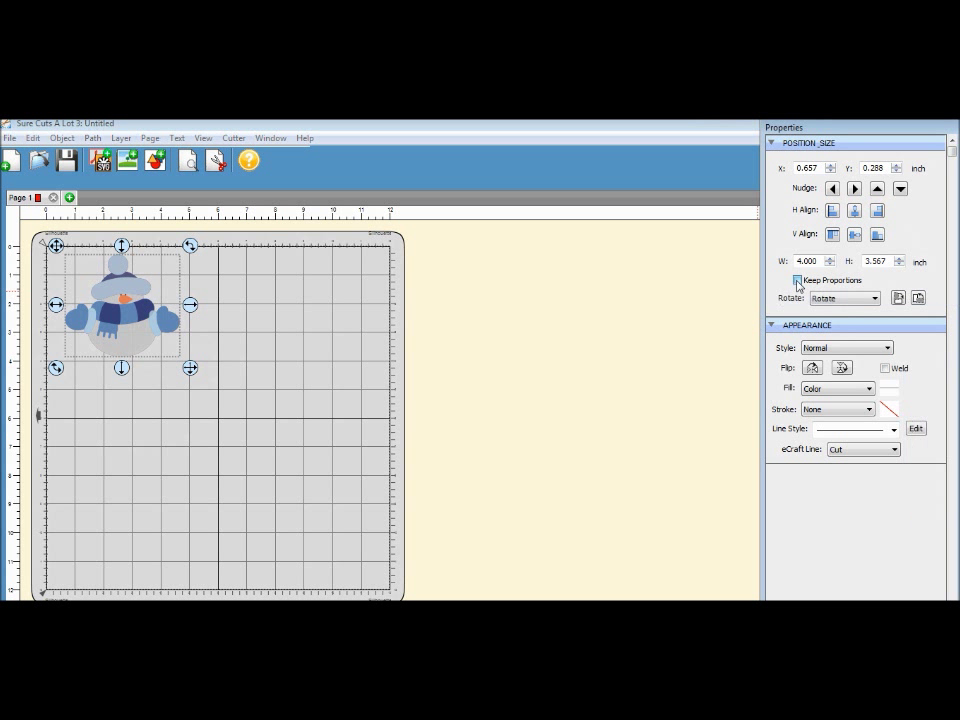
pyautogui.moveTo(887, 261); pyautogui.dragTo(846, 263)
pyautogui.write('4')
pyautogui.press('Return')
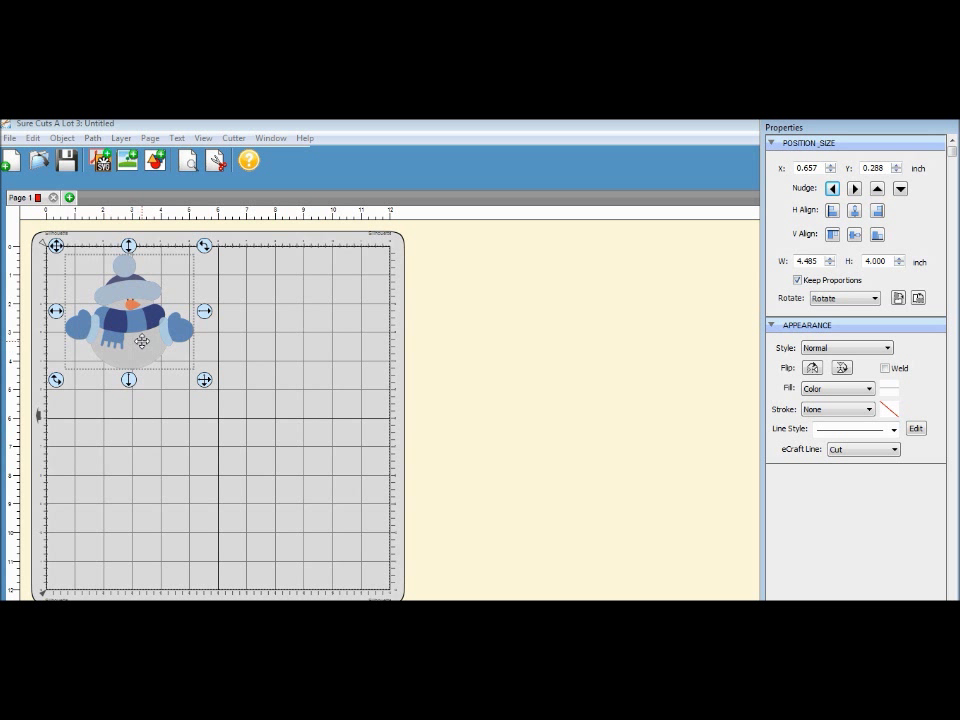
# Step: Ungroup the snowman and spread the pale blue, navy, scarf and orange nose pieces across the mat
pyautogui.rightClick(104, 340)
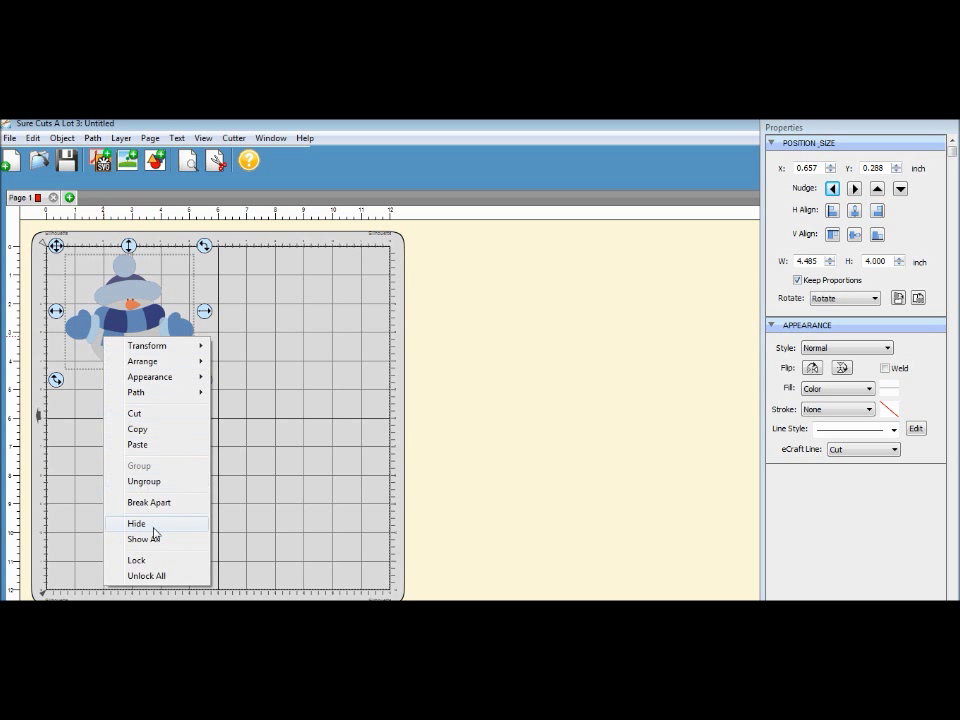
pyautogui.click(150, 482)
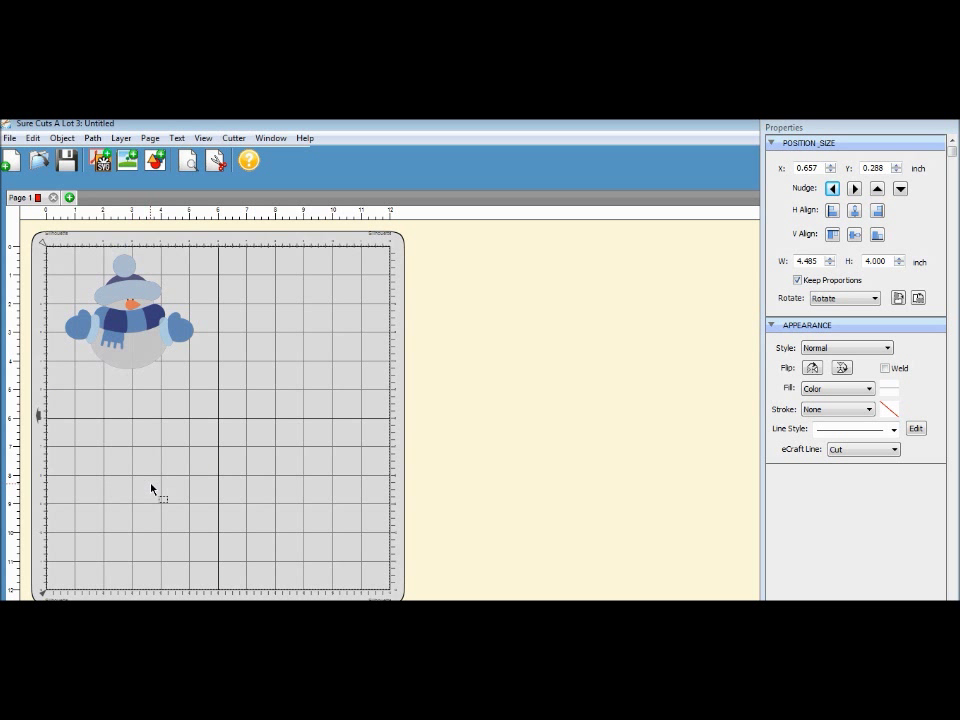
pyautogui.moveTo(120, 288); pyautogui.dragTo(319, 286)
pyautogui.moveTo(126, 279); pyautogui.dragTo(253, 371)
pyautogui.moveTo(130, 325); pyautogui.dragTo(127, 443)
pyautogui.moveTo(131, 304); pyautogui.dragTo(232, 262)
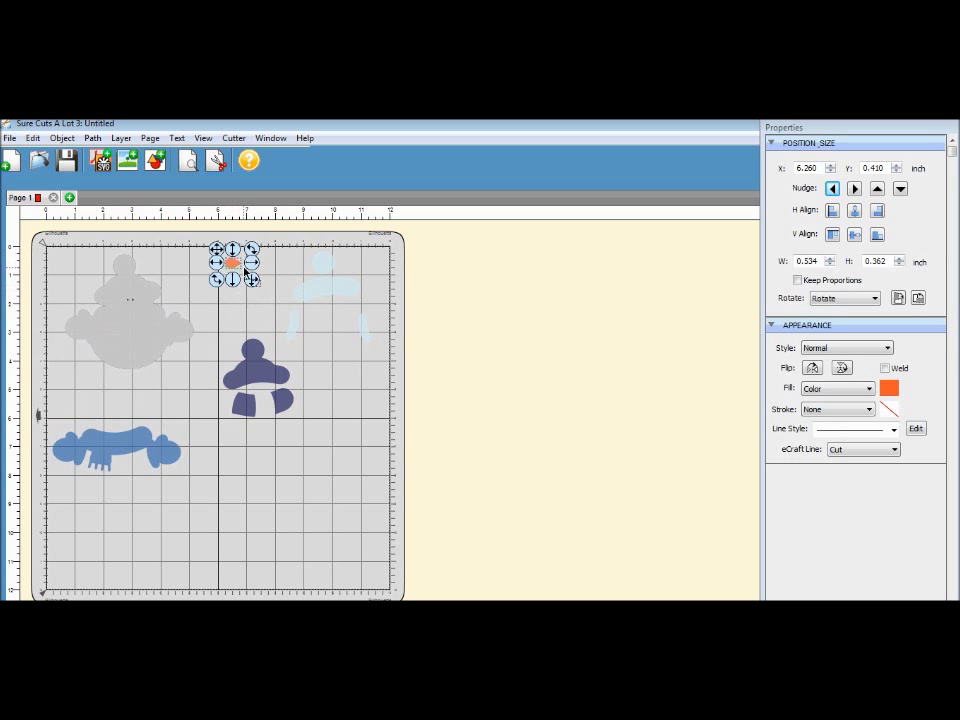
# Step: Delete the grey body piece, move the dark body top-left, and select the pale blue pieces
pyautogui.moveTo(131, 358); pyautogui.dragTo(155, 358)
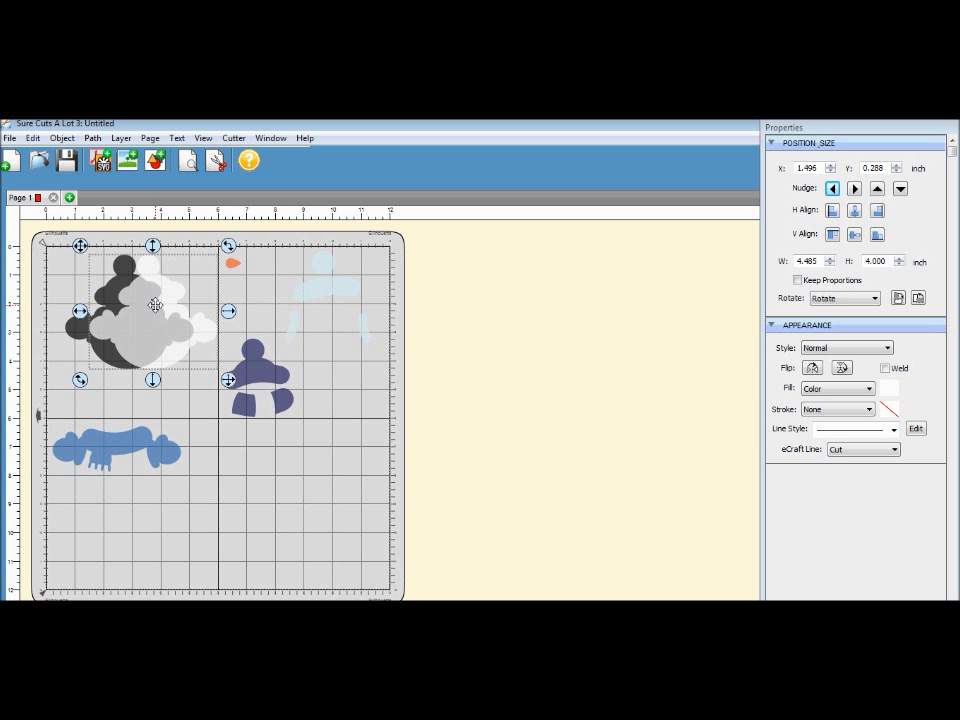
pyautogui.press('Delete')
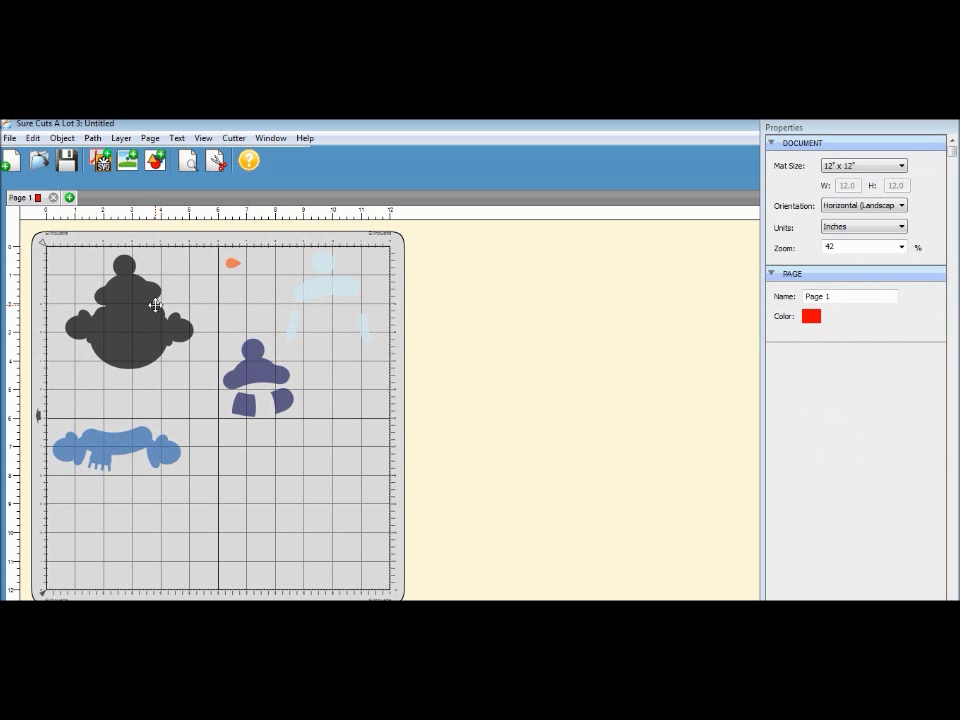
pyautogui.moveTo(150, 311); pyautogui.dragTo(131, 314)
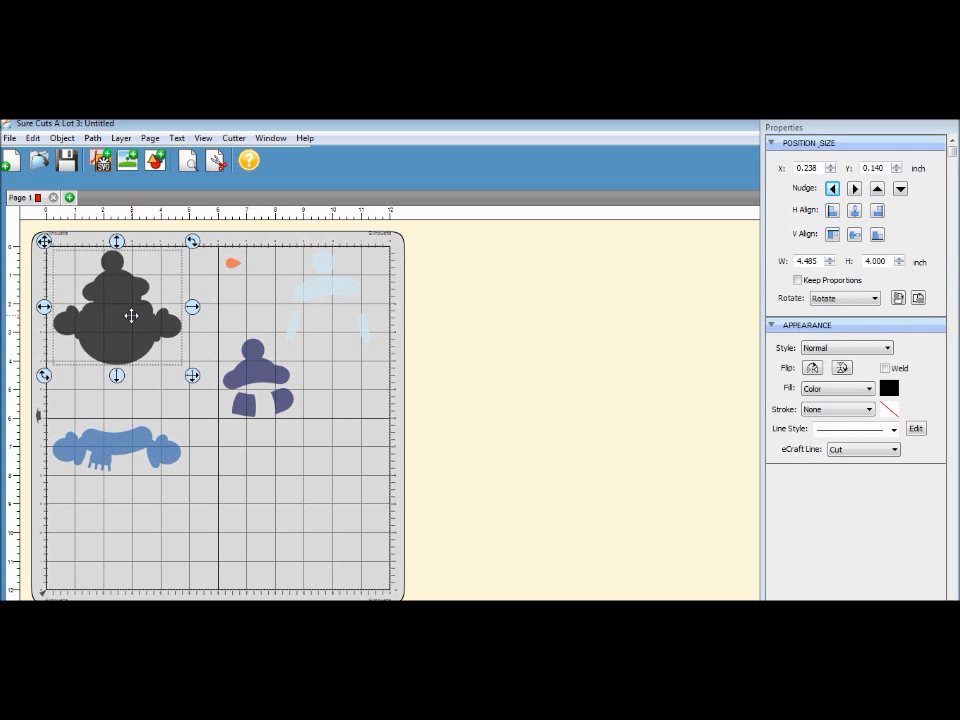
pyautogui.click(157, 403)
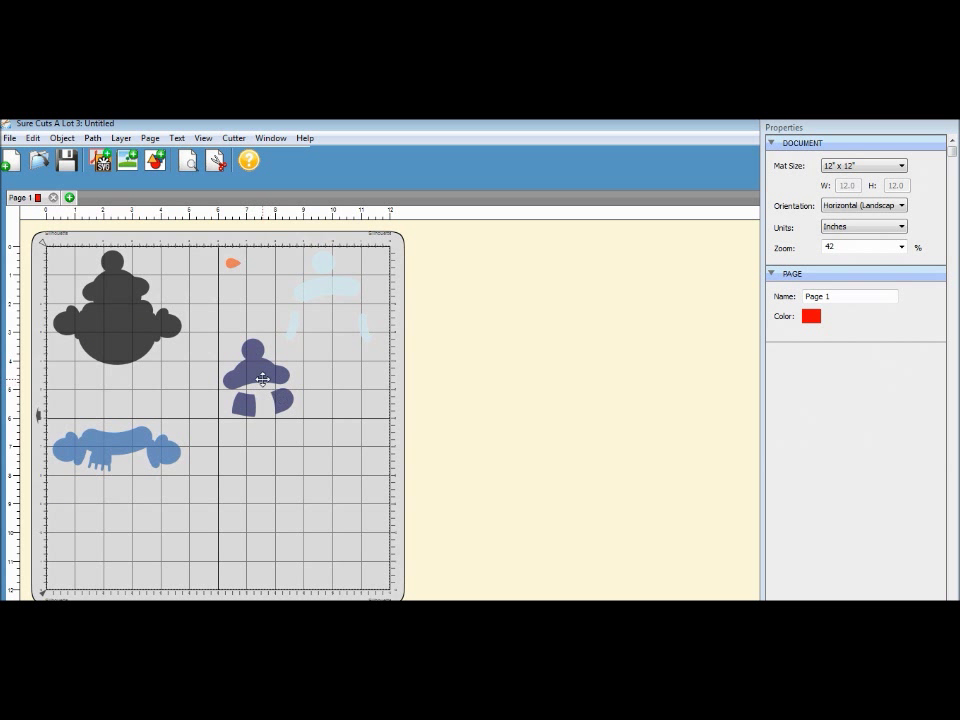
pyautogui.click(336, 287)
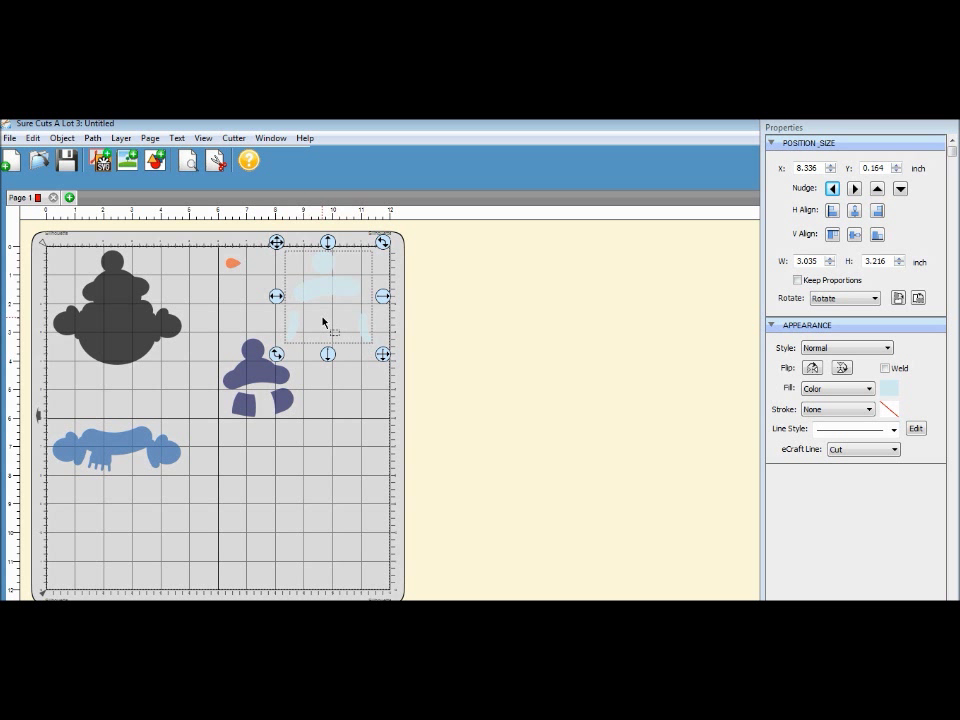
# Step: Ungroup the pale blue shapes and arrange them compactly in the mat's top-right corner
pyautogui.rightClick(322, 318)
pyautogui.click(363, 462)
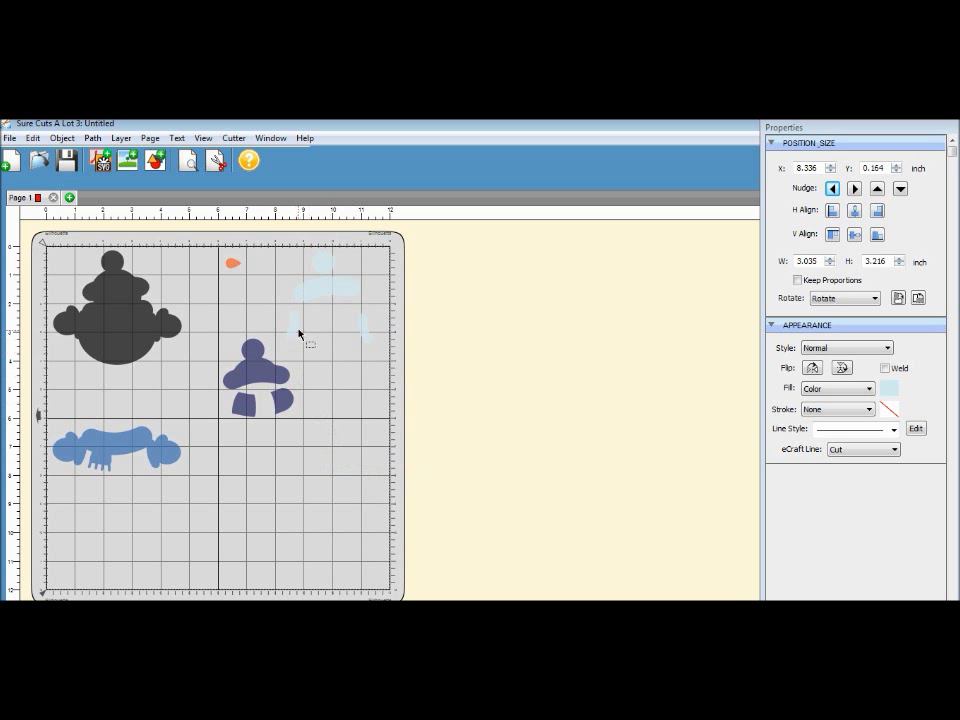
pyautogui.moveTo(297, 331); pyautogui.dragTo(306, 270)
pyautogui.moveTo(371, 336); pyautogui.dragTo(339, 290)
pyautogui.click(369, 266)
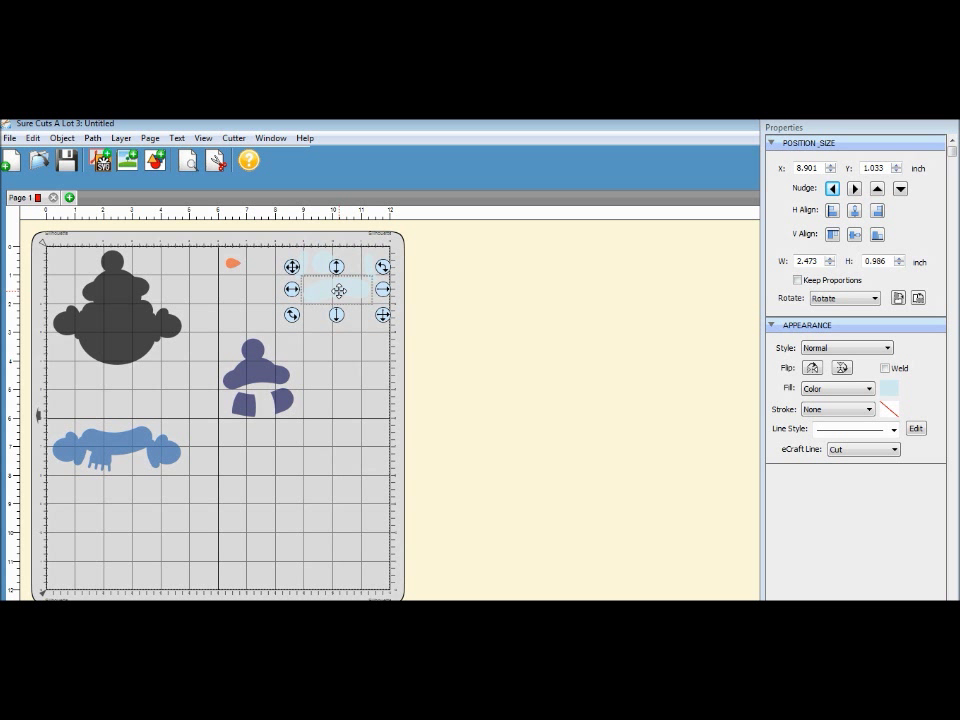
pyautogui.click(340, 348)
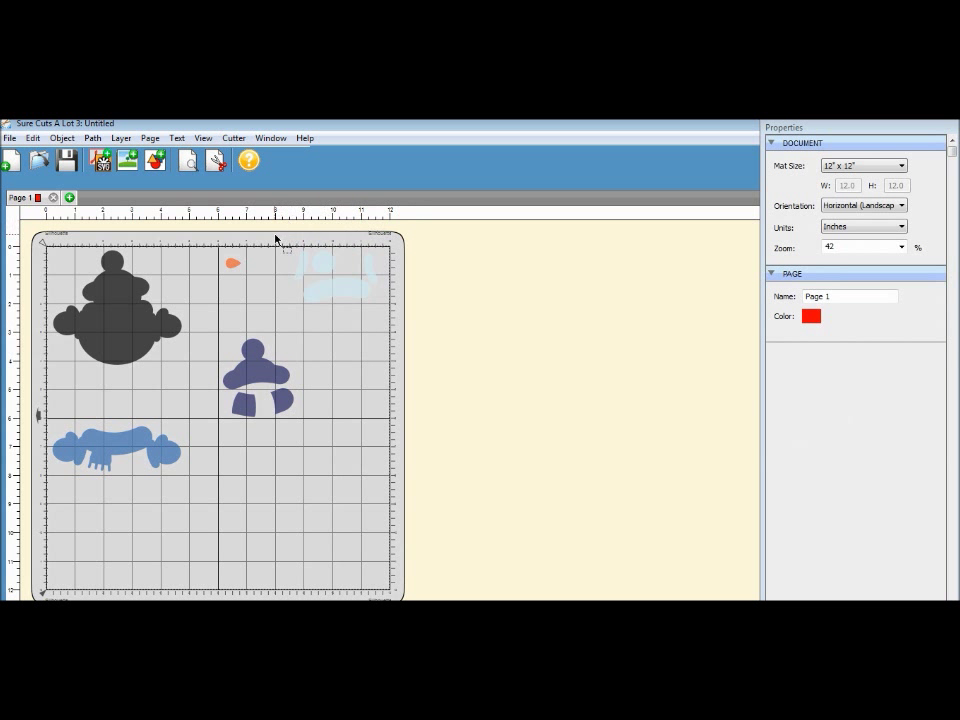
# Step: Marquee-select the pale blue pieces and group them into one object at the upper right
pyautogui.moveTo(274, 241); pyautogui.dragTo(430, 349)
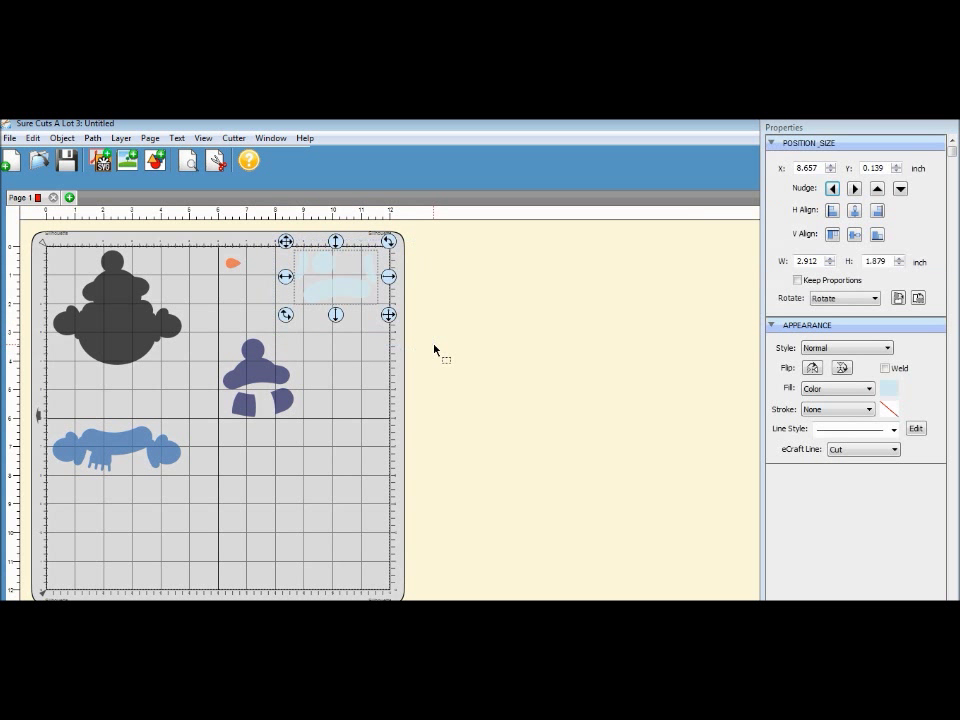
pyautogui.rightClick(360, 298)
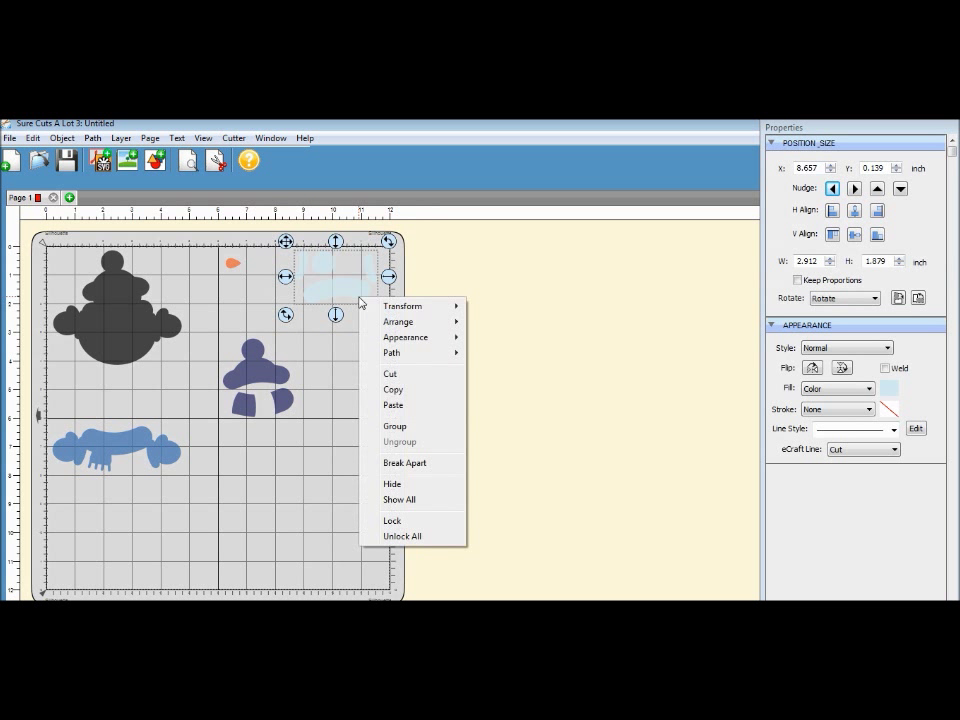
pyautogui.click(412, 428)
pyautogui.moveTo(326, 283)
pyautogui.mouseDown()
pyautogui.moveTo(325, 305)
pyautogui.moveTo(321, 276)
pyautogui.moveTo(324, 463)
pyautogui.moveTo(349, 364)
pyautogui.moveTo(336, 285)
pyautogui.mouseUp()
pyautogui.click(360, 383)
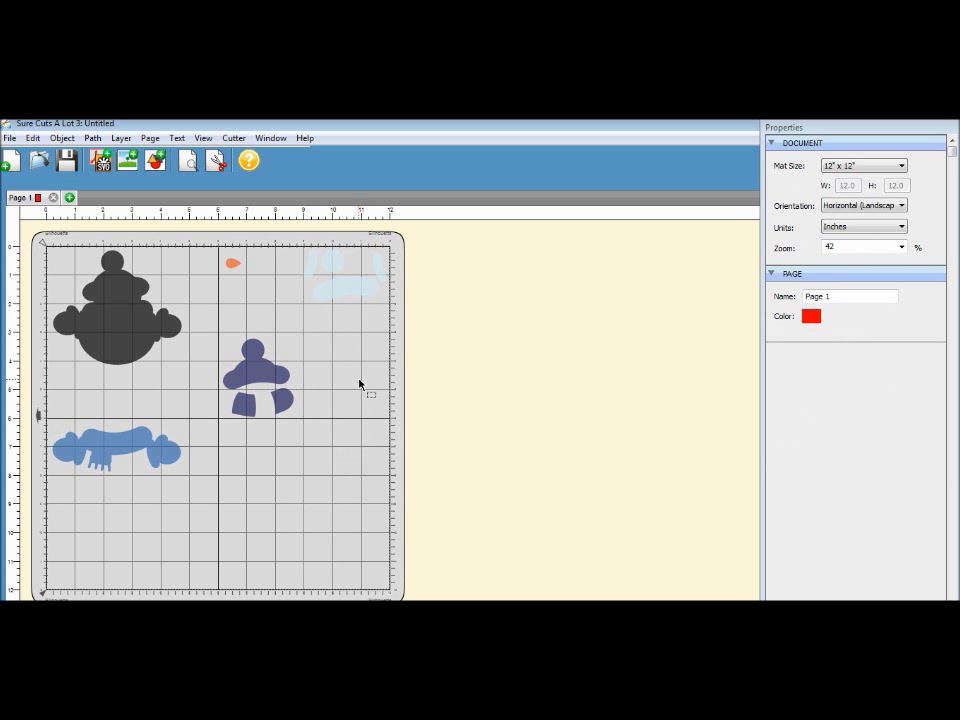
# Step: Set the Silhouette cut material to Cardstock, giving speed 5 and pressure 30
pyautogui.click(217, 162)
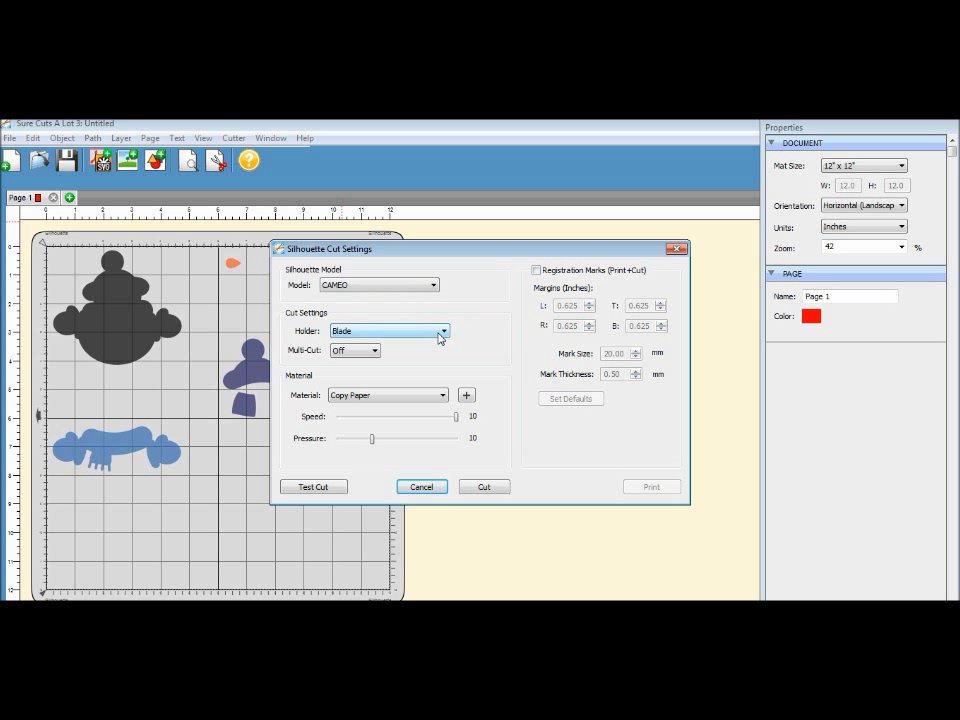
pyautogui.click(442, 395)
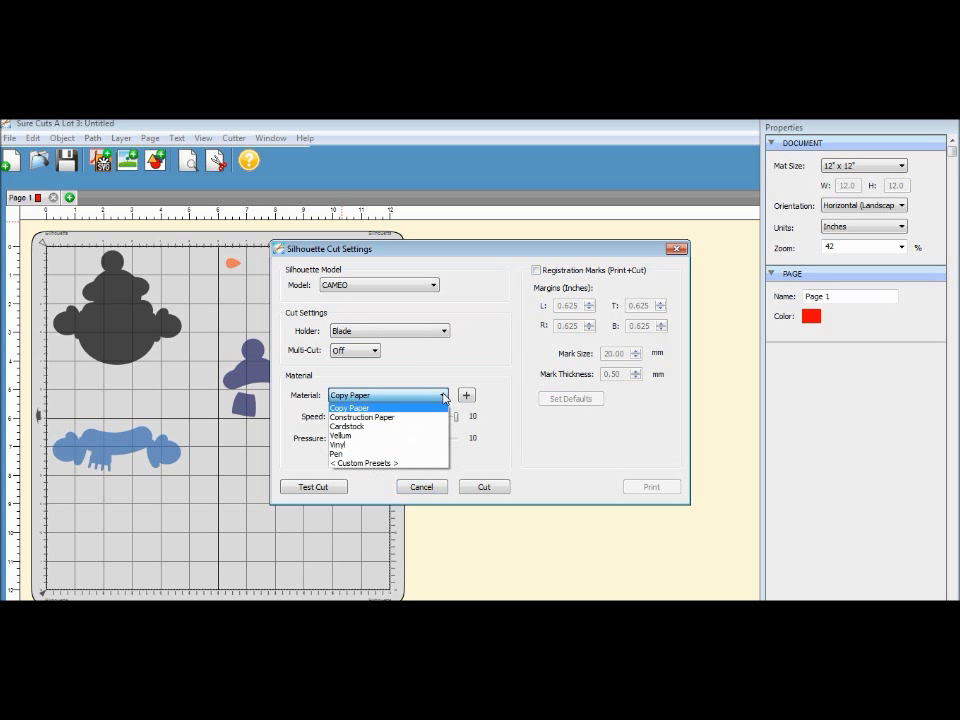
pyautogui.click(373, 427)
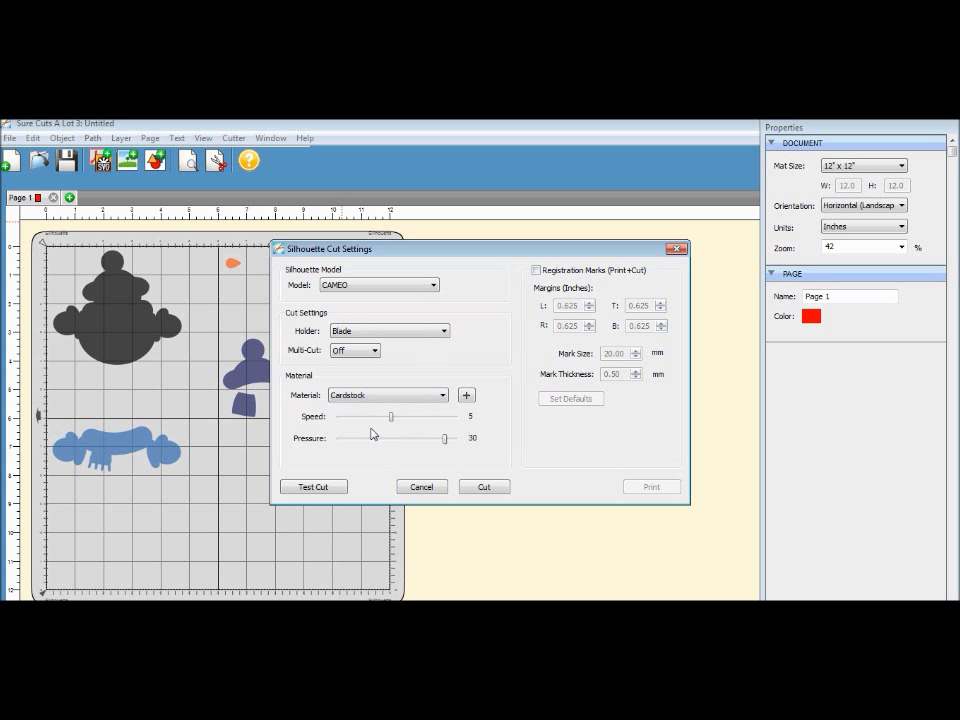